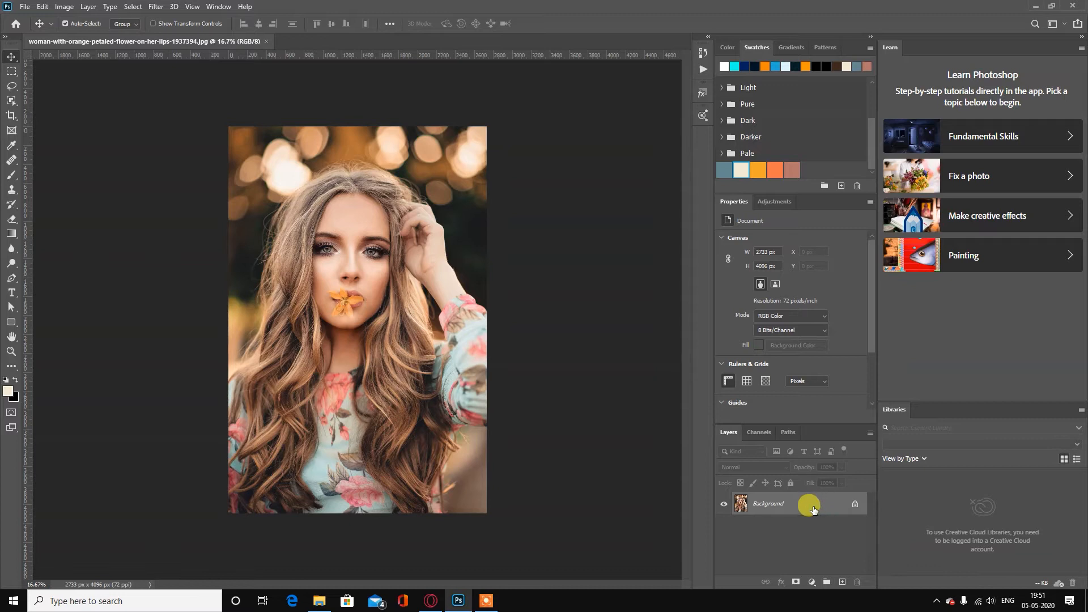
Convert the Background layer to a smart object.
right_click(813, 509)
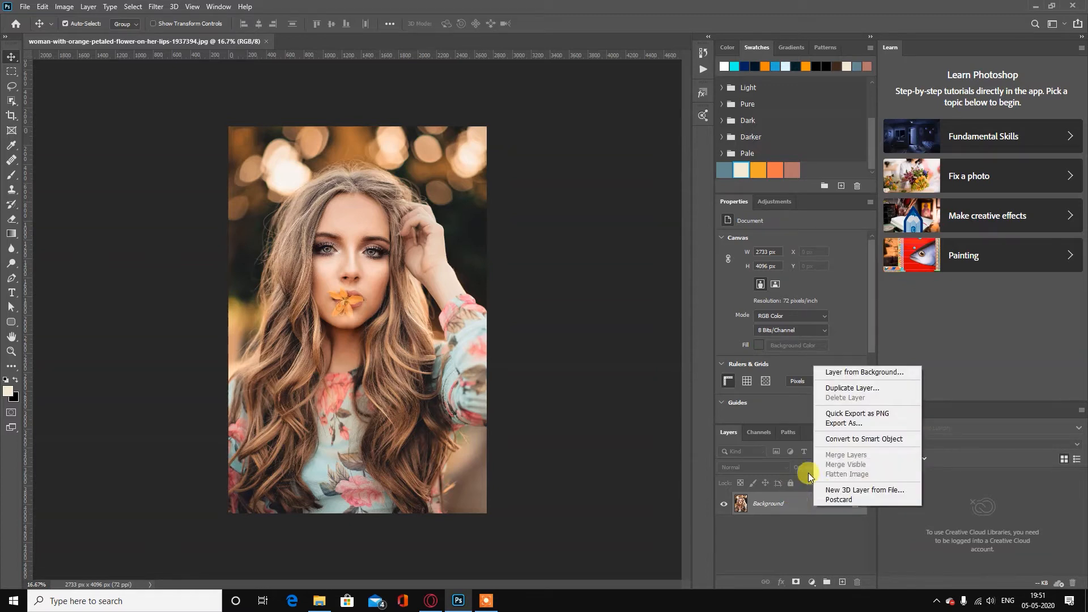
click(791, 528)
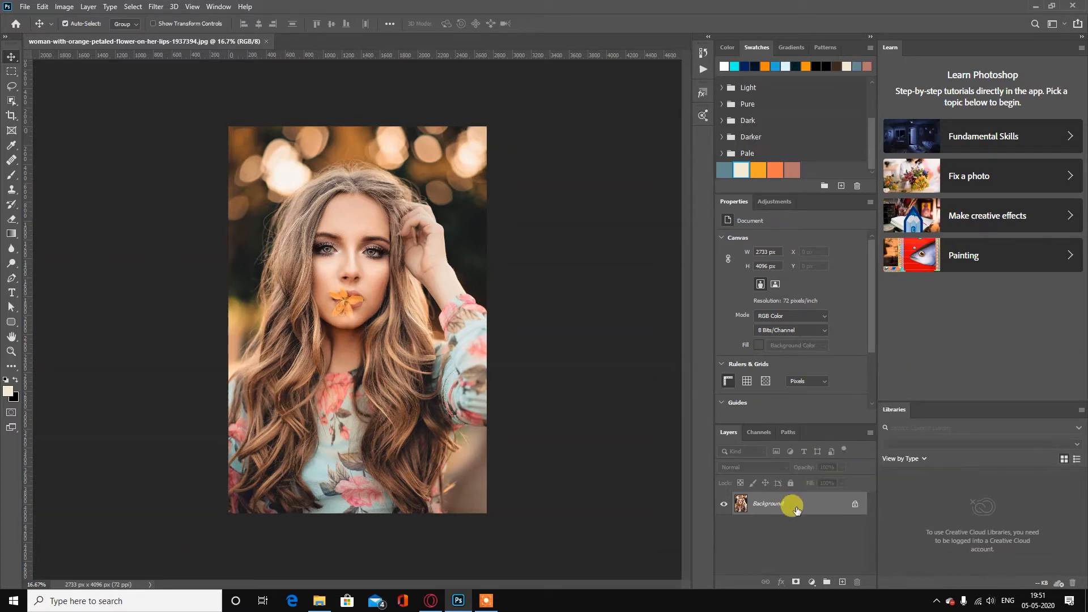
right_click(799, 506)
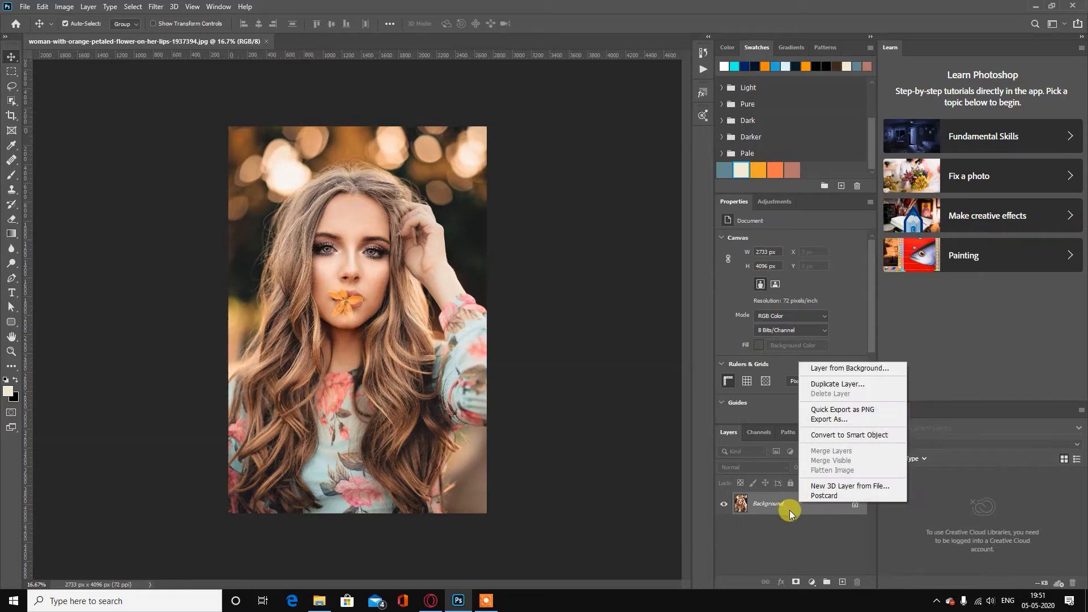
click(844, 435)
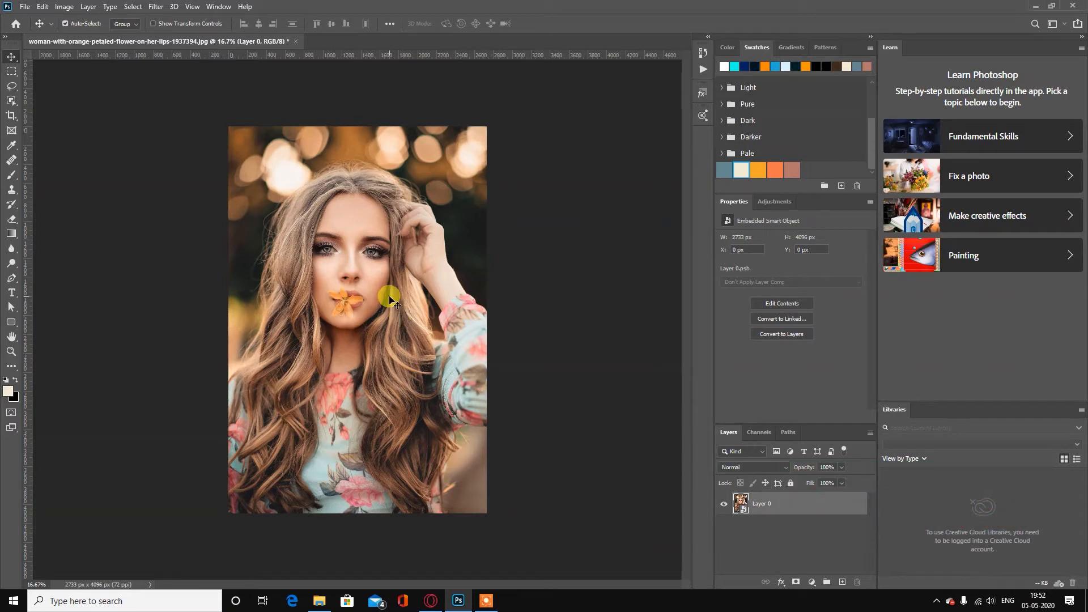
Open the Liquify filter on the portrait layer and inspect the face-aware handles around the eyes, mouth and nose.
click(156, 10)
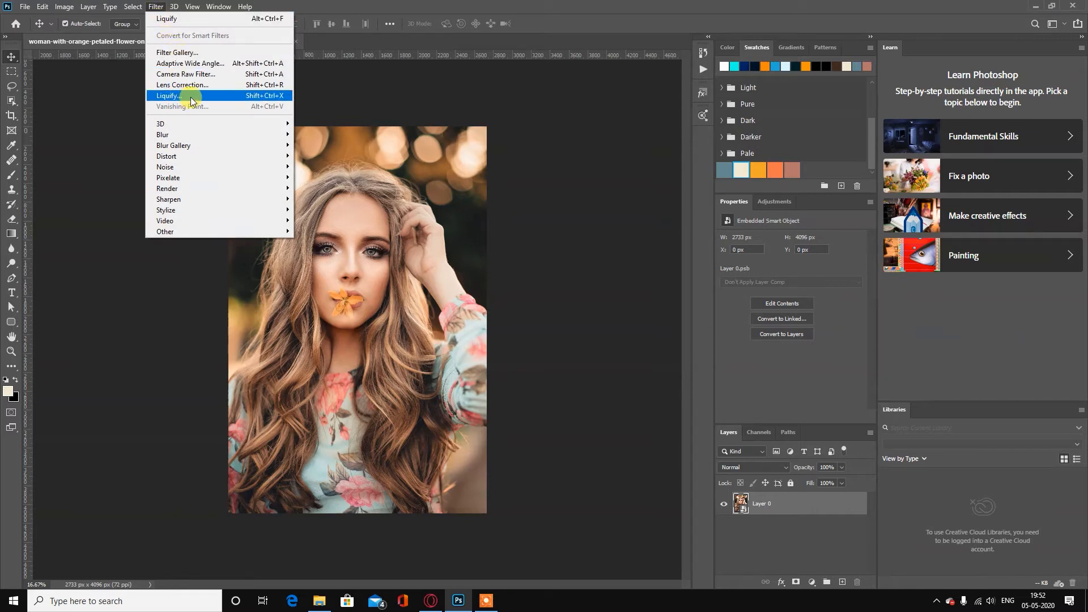
click(254, 97)
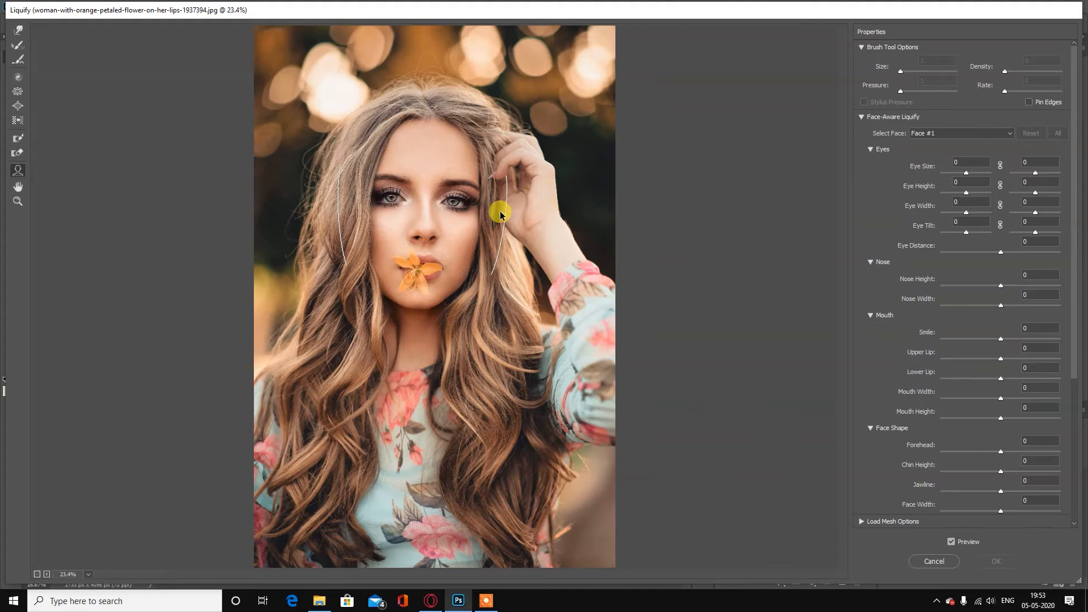
mouse_move(459, 194)
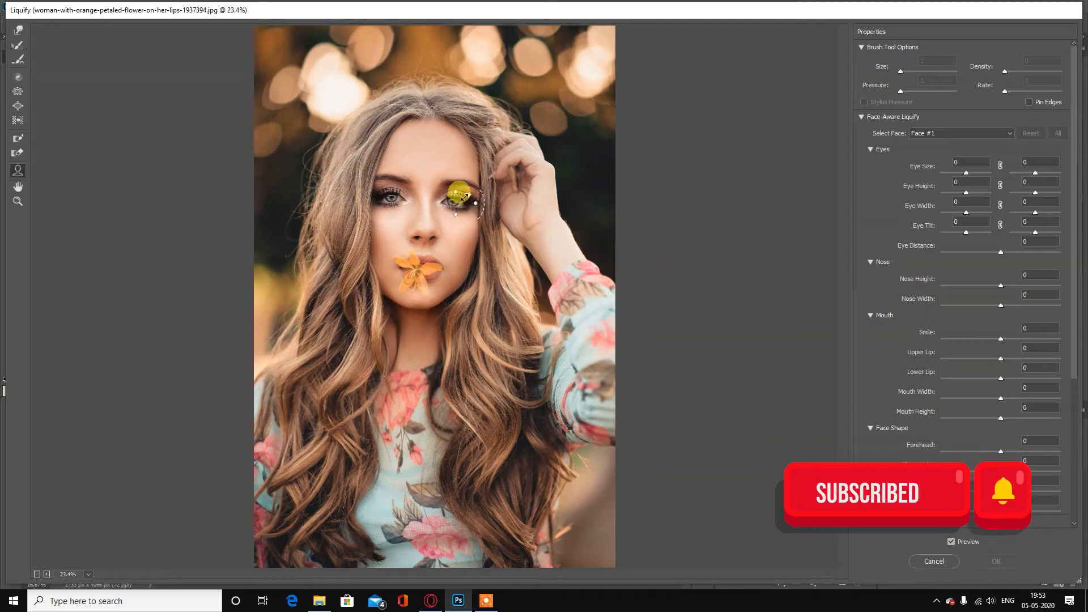
mouse_move(423, 273)
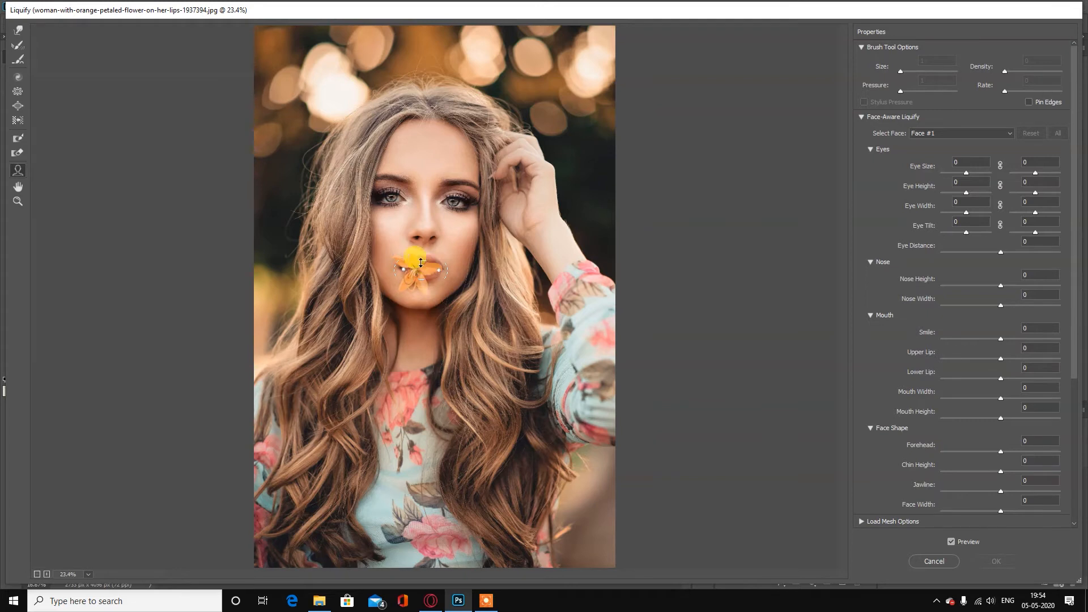
mouse_move(430, 228)
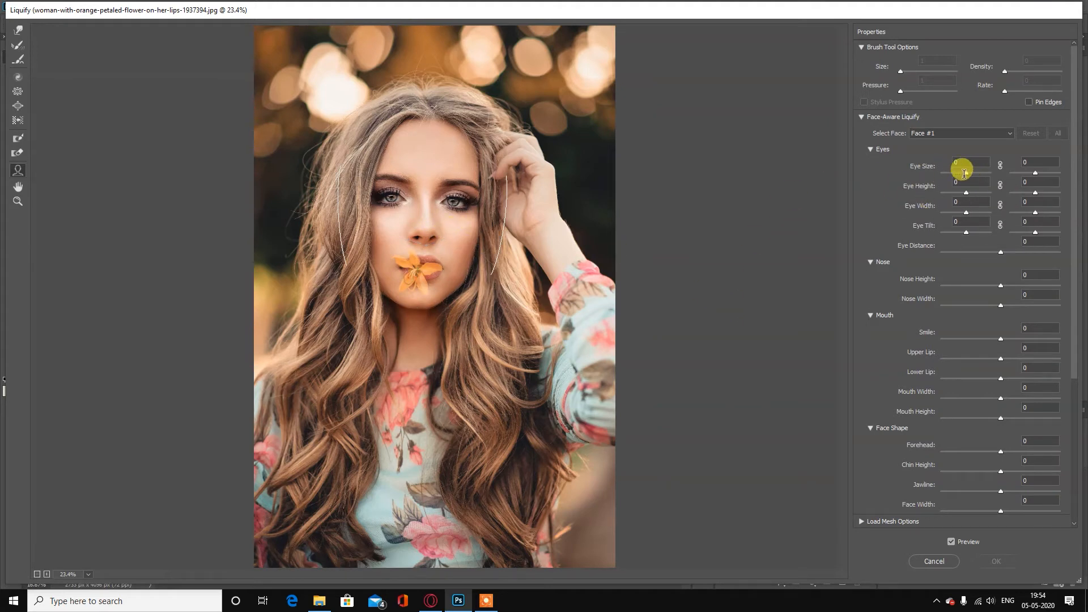
Set the size, height, width and tilt of both eyes to 100, linking height, width and tilt, and set eye distance to -58.
drag(967, 173, 992, 178)
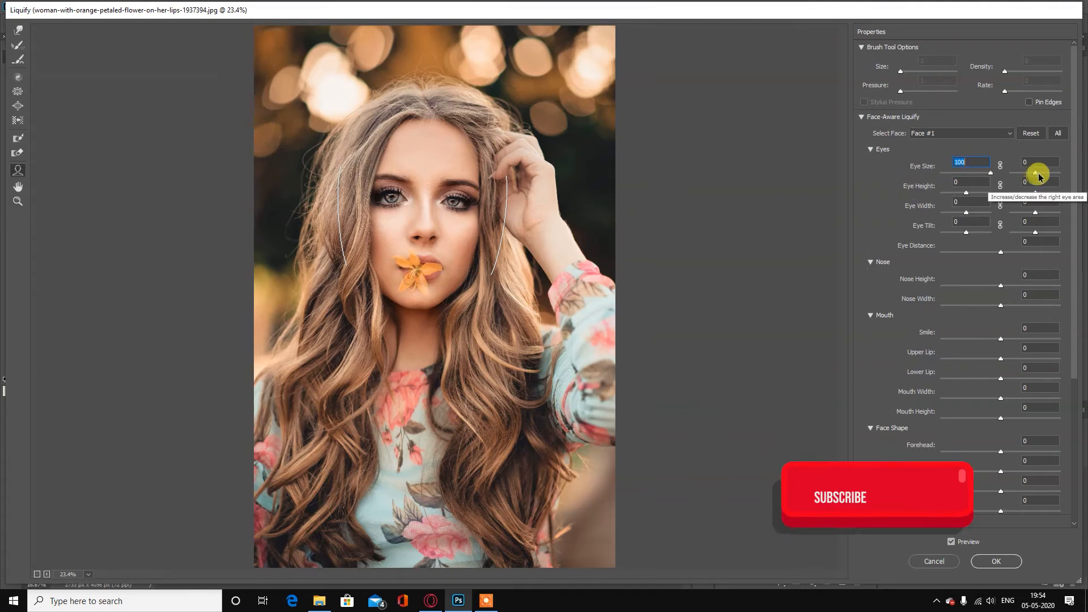
drag(1037, 178, 1063, 178)
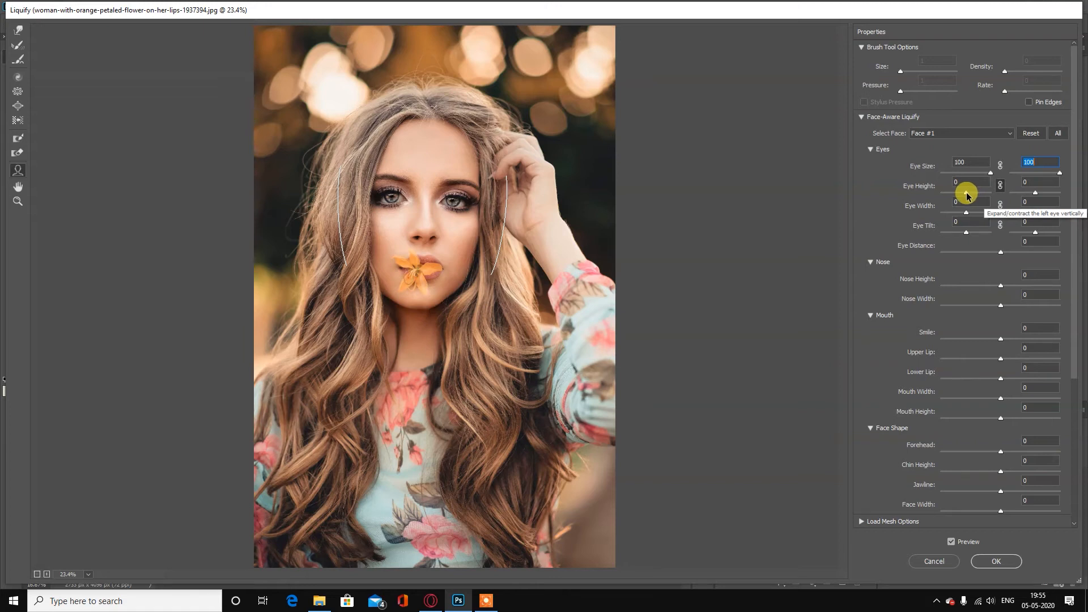
drag(966, 195, 991, 194)
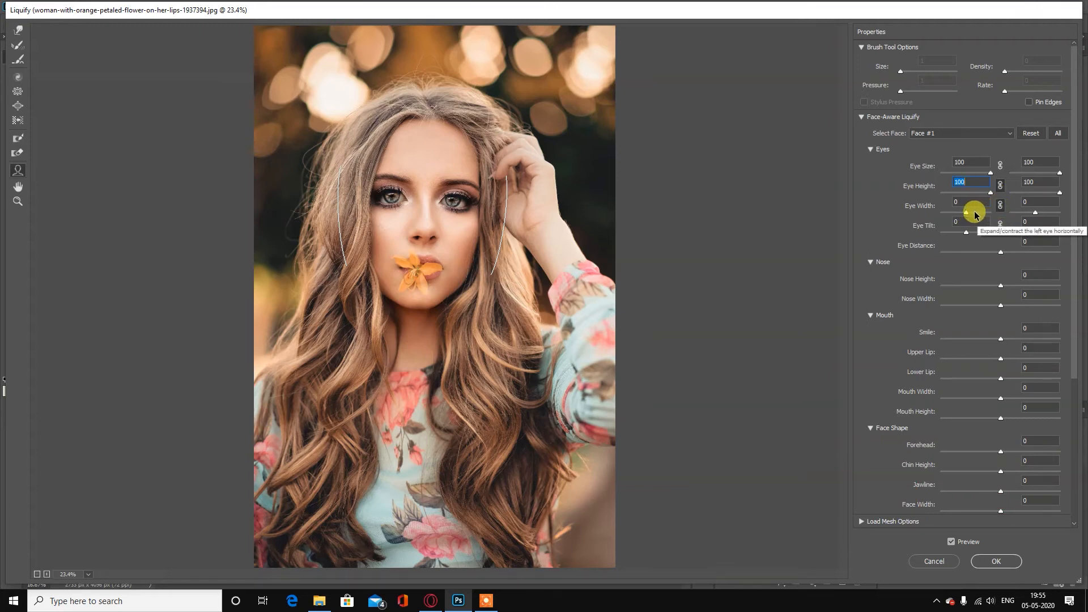
drag(967, 213, 991, 213)
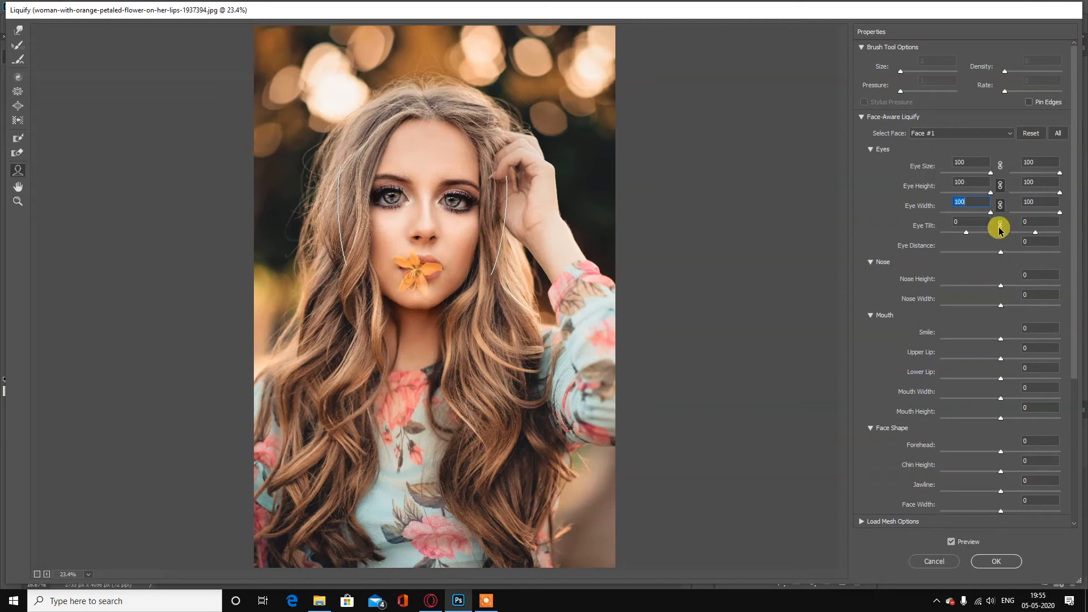
click(1000, 226)
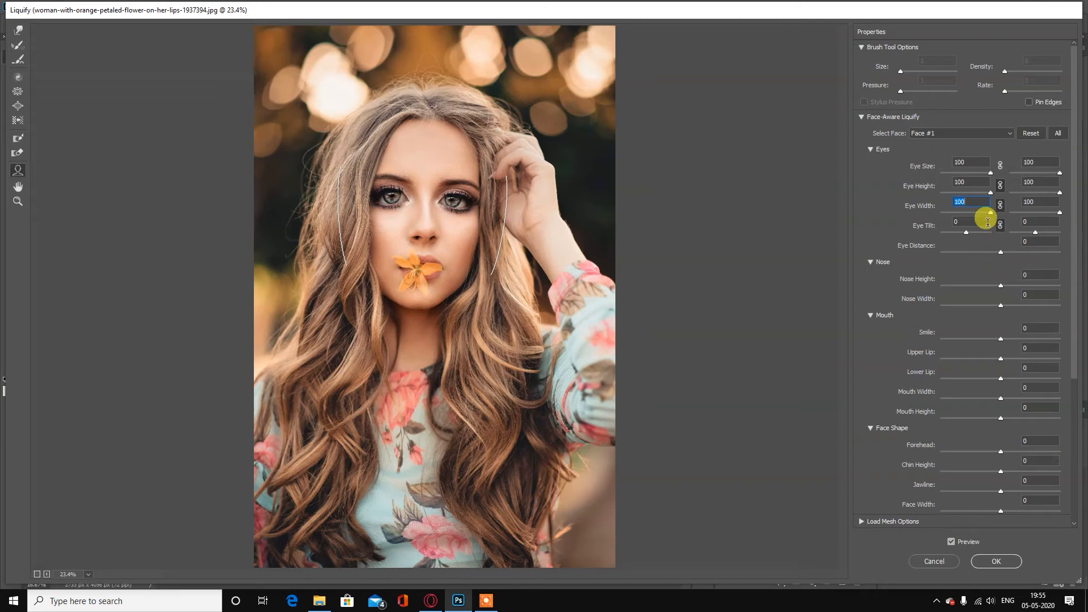
drag(965, 233, 994, 237)
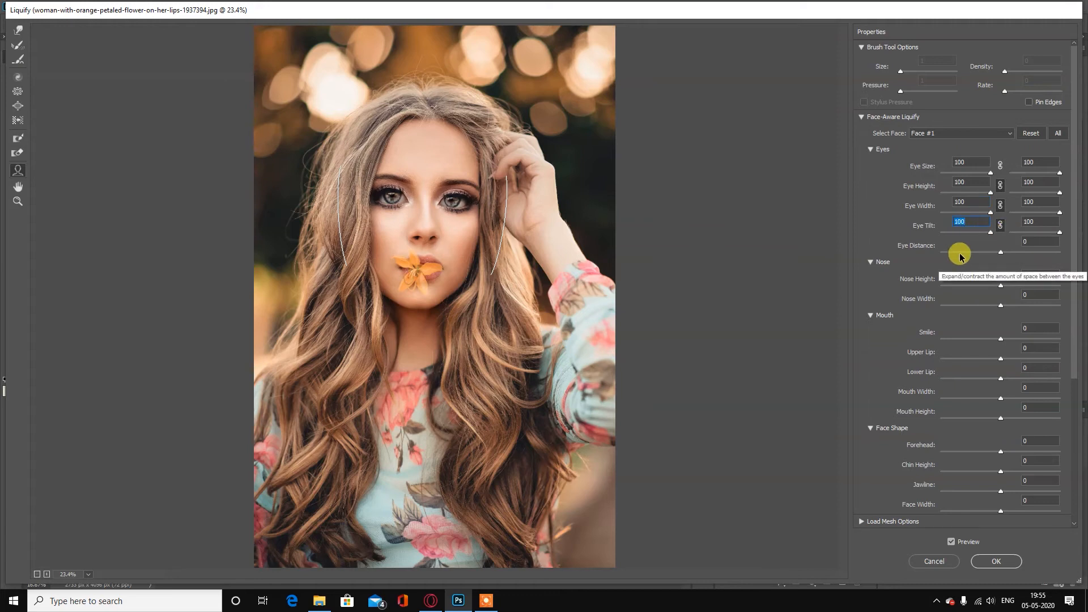
drag(1002, 253, 966, 264)
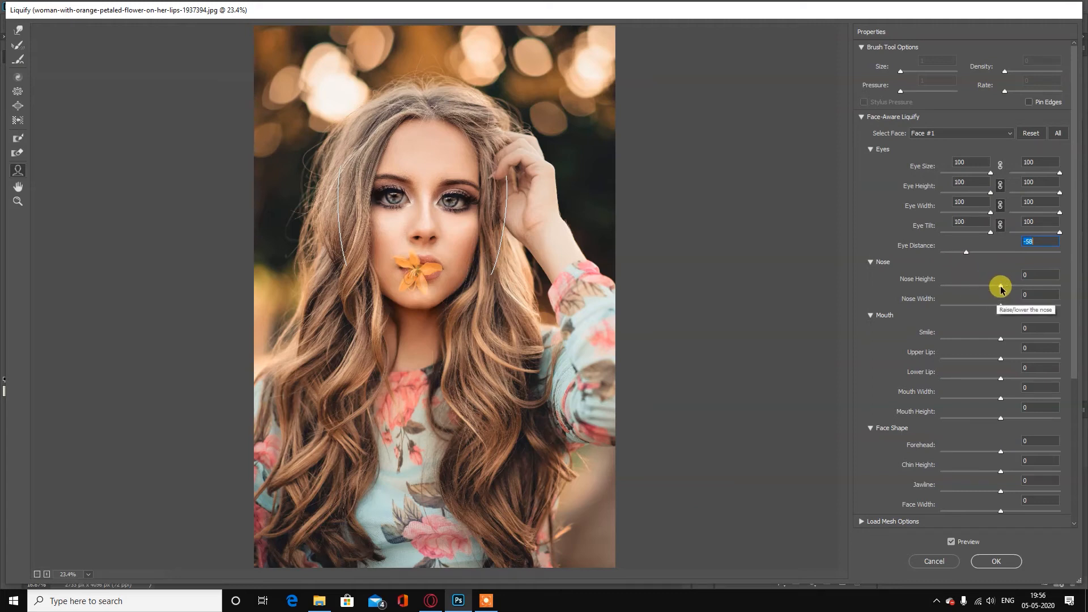
Set the nose width to 100 with nose height at 0, and set the smile to 100.
drag(1001, 305, 1059, 305)
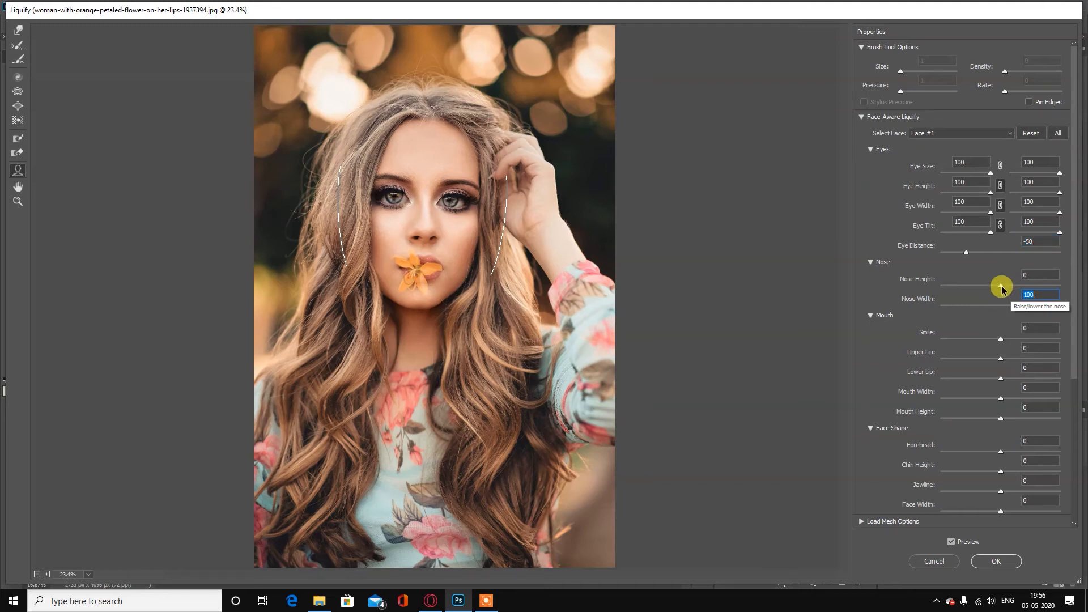
mouse_move(1001, 286)
mouse_down()
mouse_move(1047, 291)
mouse_move(928, 301)
mouse_move(1010, 291)
mouse_move(999, 294)
mouse_up()
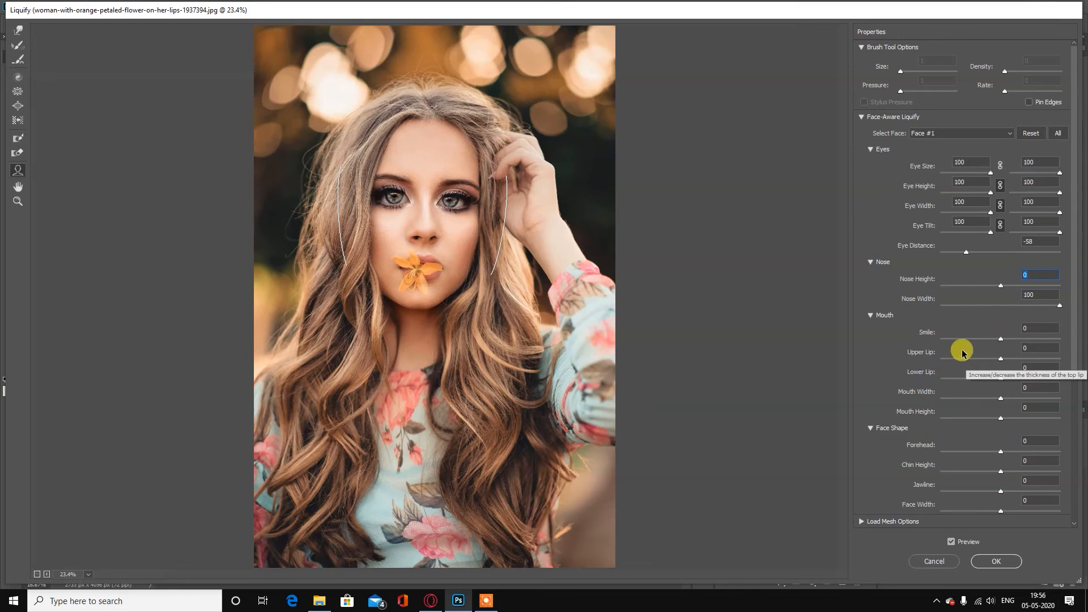
drag(1000, 340, 1064, 333)
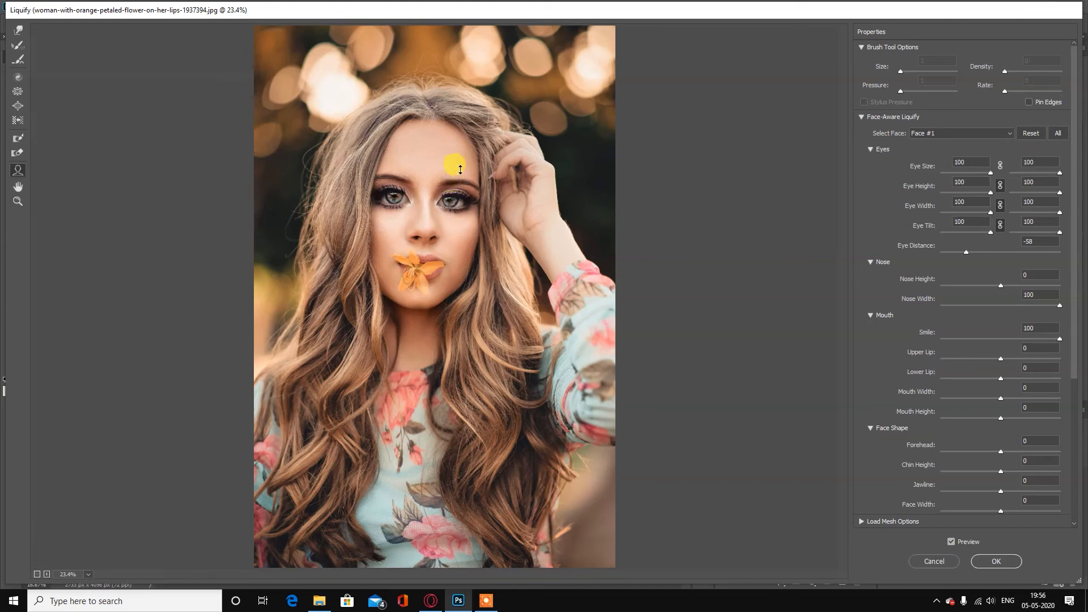
Reshape the face outline with its on-image handles so that forehead, chin height and jawline are each -100.
mouse_move(452, 184)
mouse_move(427, 124)
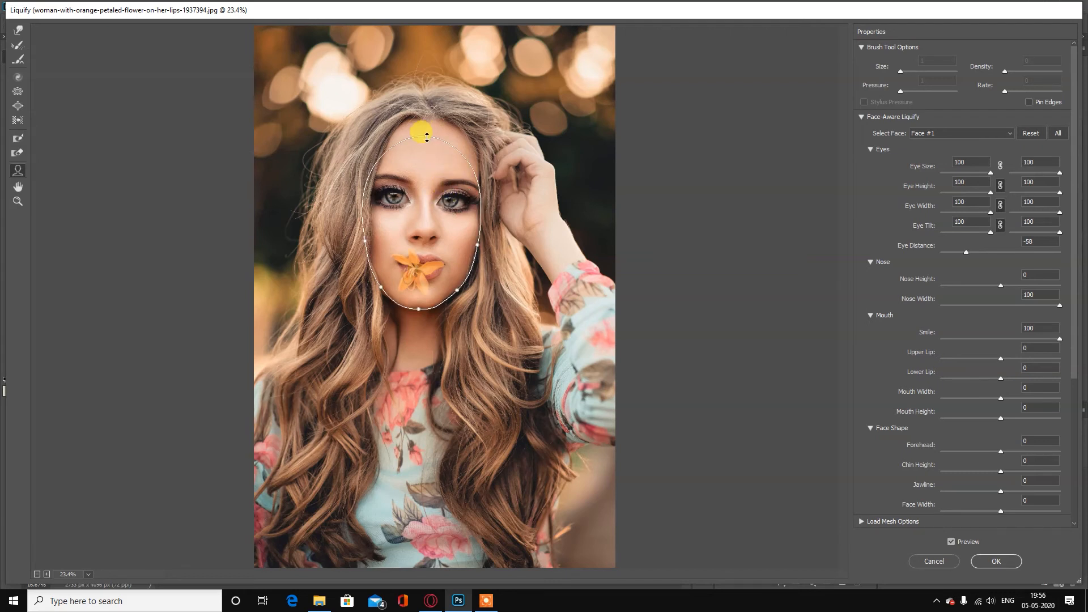
mouse_move(427, 138)
mouse_down()
mouse_move(426, 151)
mouse_move(432, 124)
mouse_move(430, 157)
mouse_up()
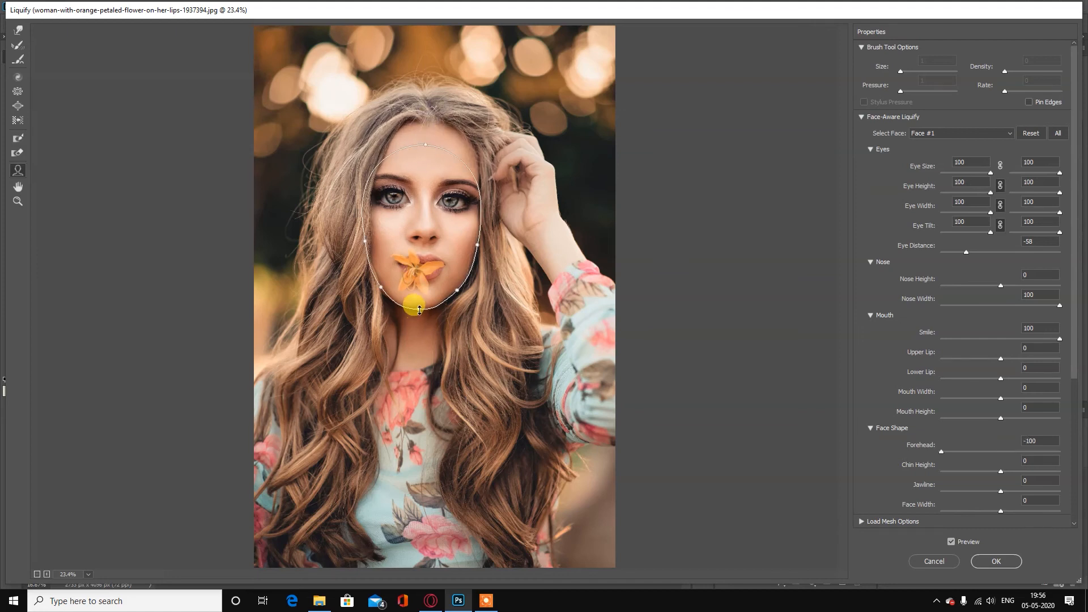
drag(419, 310, 420, 313)
drag(420, 317, 430, 294)
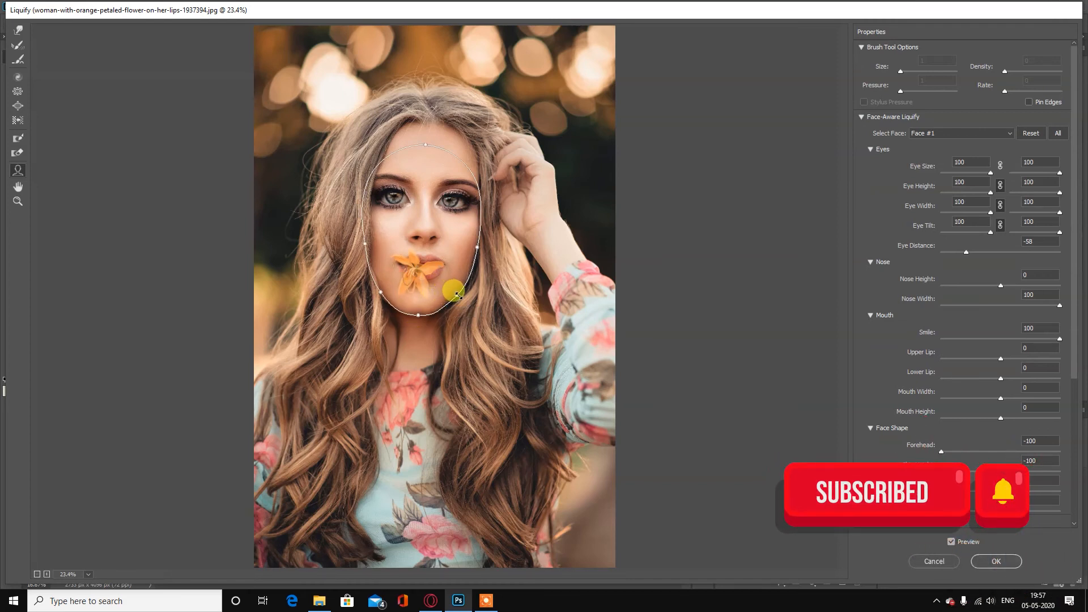
drag(451, 292, 442, 283)
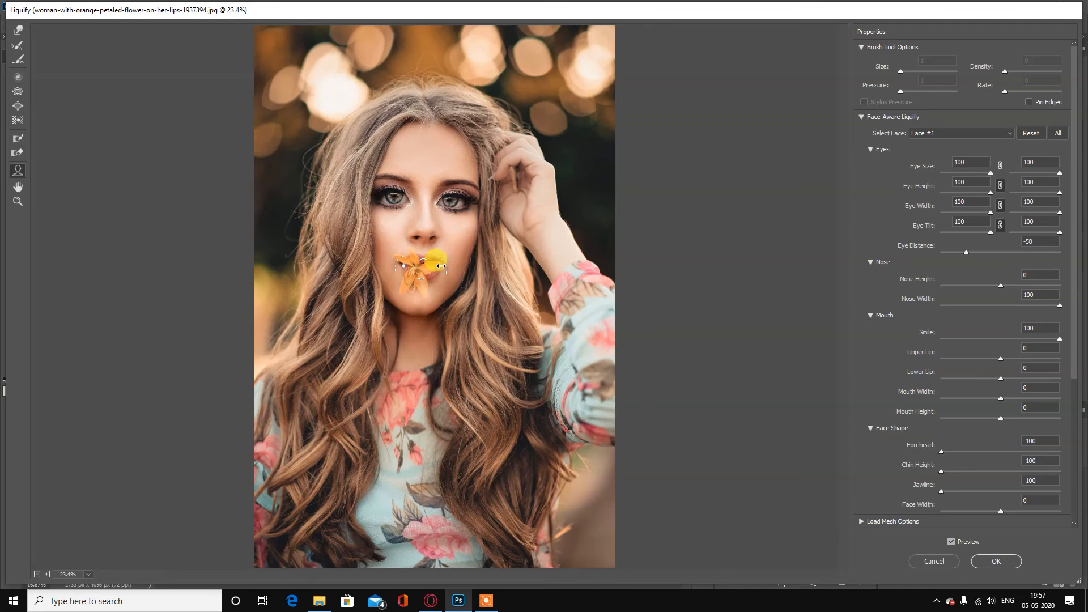
Adjust the mouth with its on-image handles to a mouth width of -100 and an upper lip of -18.
drag(437, 266, 402, 265)
drag(428, 271, 430, 260)
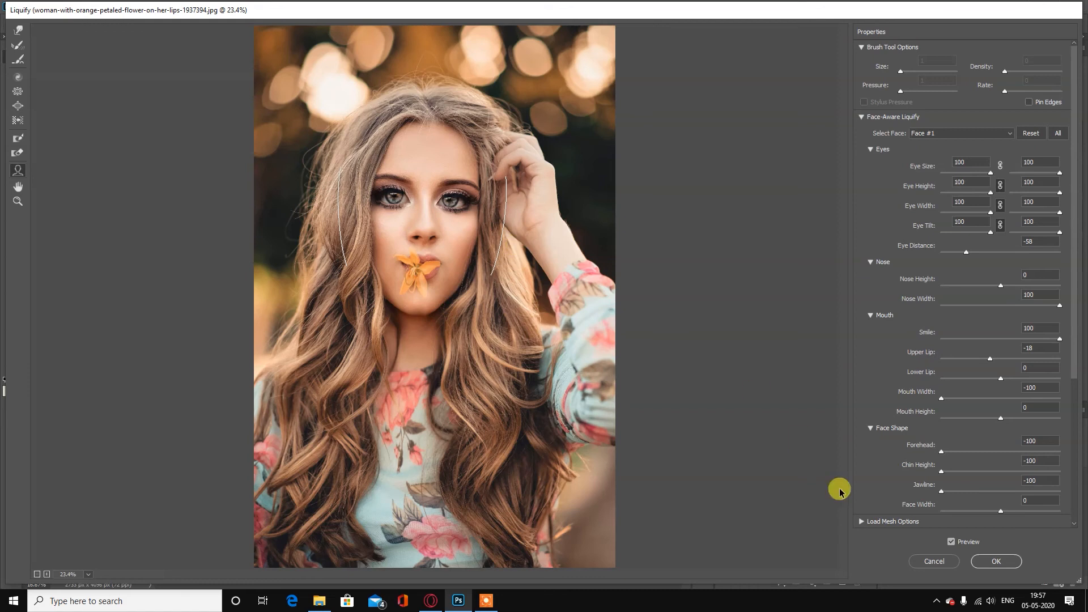
Set the face width to -100 and apply the Liquify filter.
scroll(898, 468, down, 1)
scroll(901, 469, down, 2)
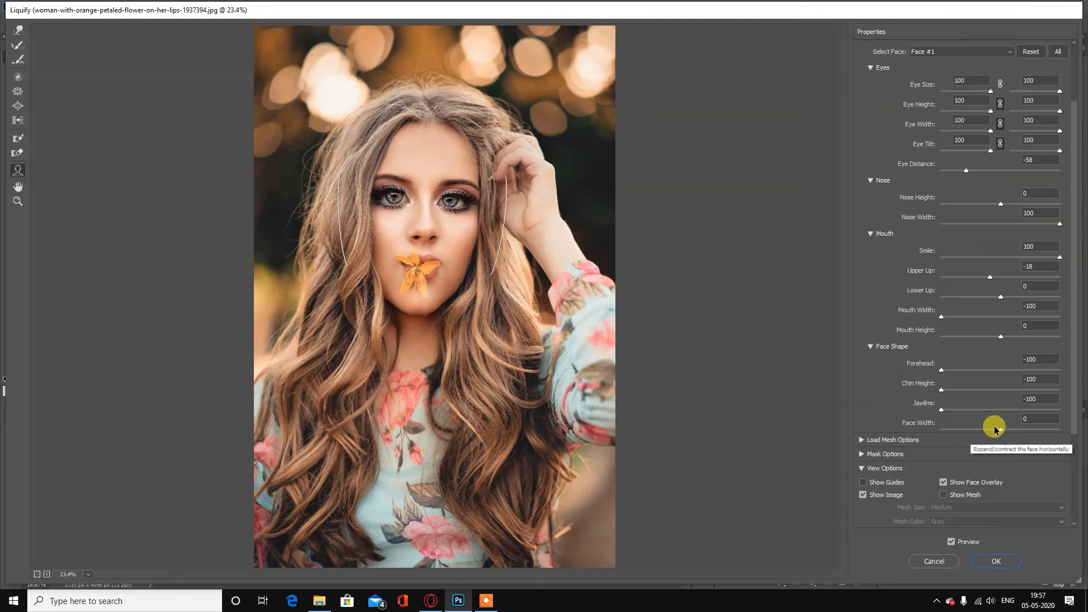
drag(1000, 432, 917, 438)
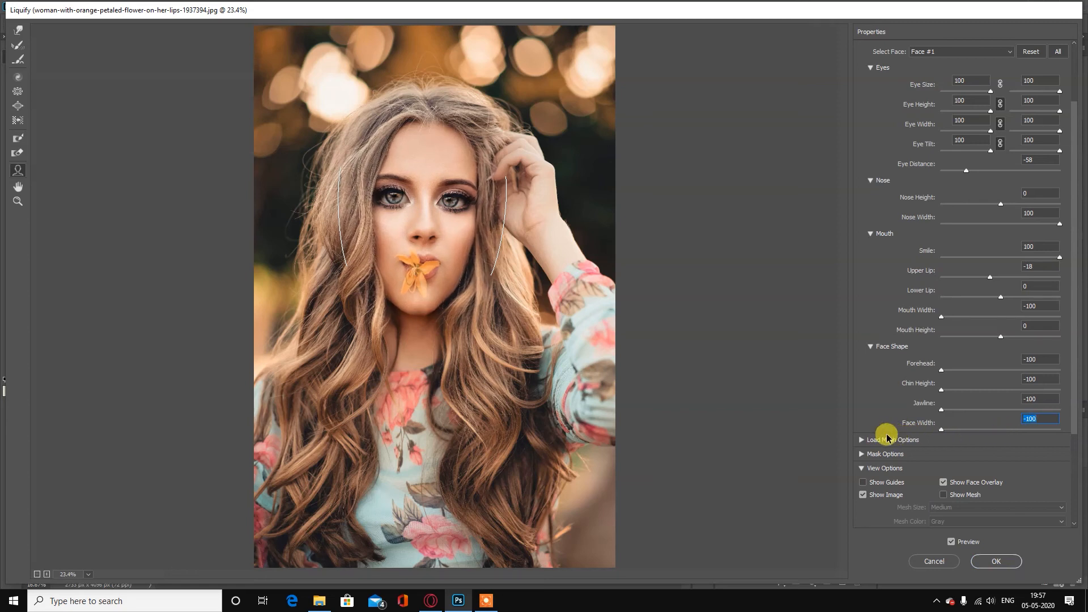
click(996, 561)
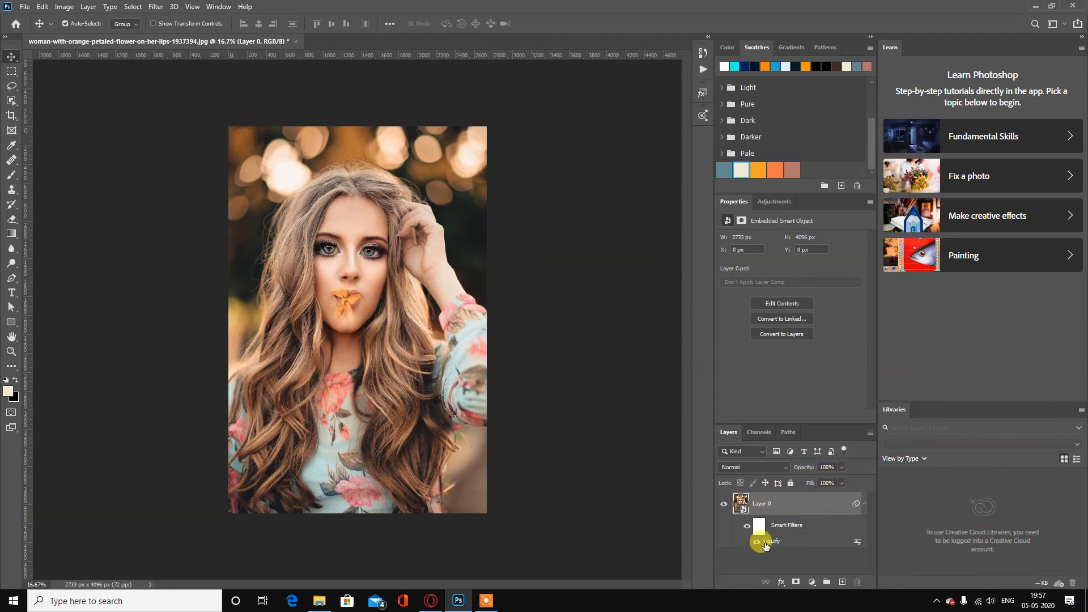
Toggle the visibility of the layer's smart filters to compare the portrait before and after Liquify.
click(747, 527)
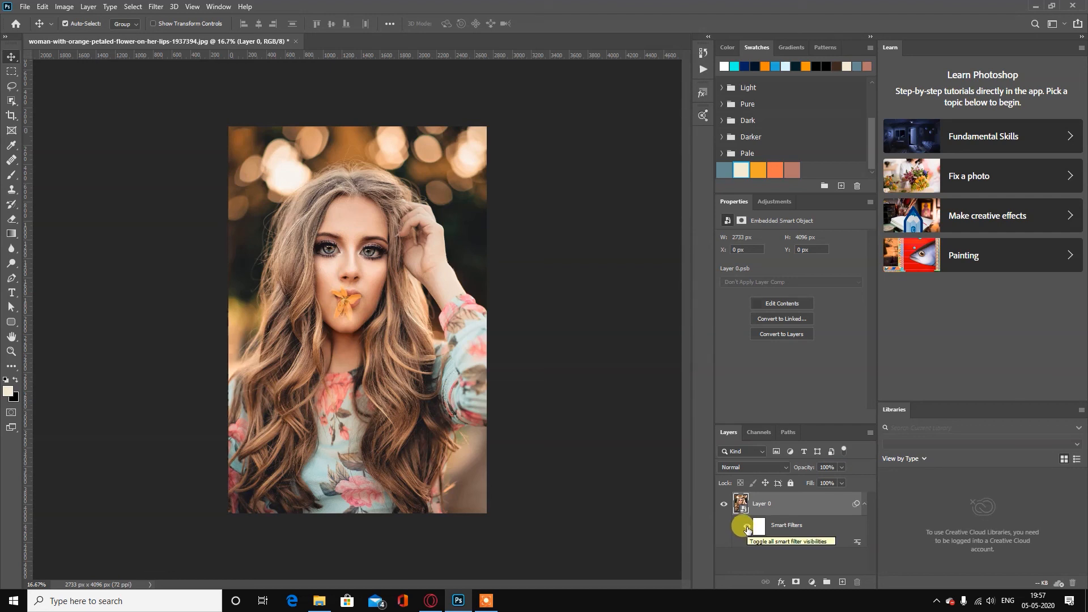
click(747, 528)
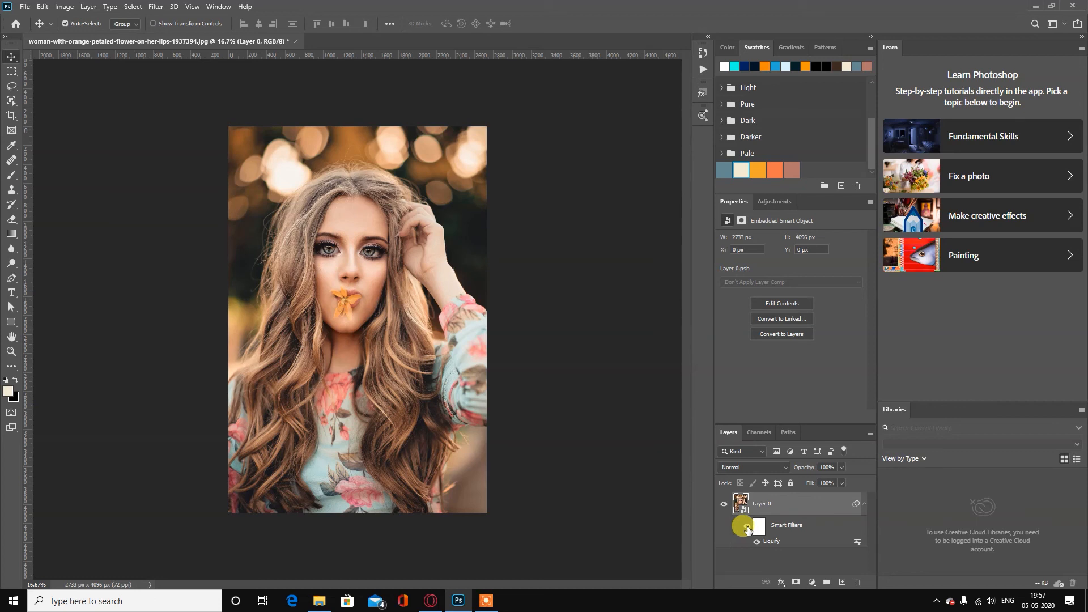
click(747, 528)
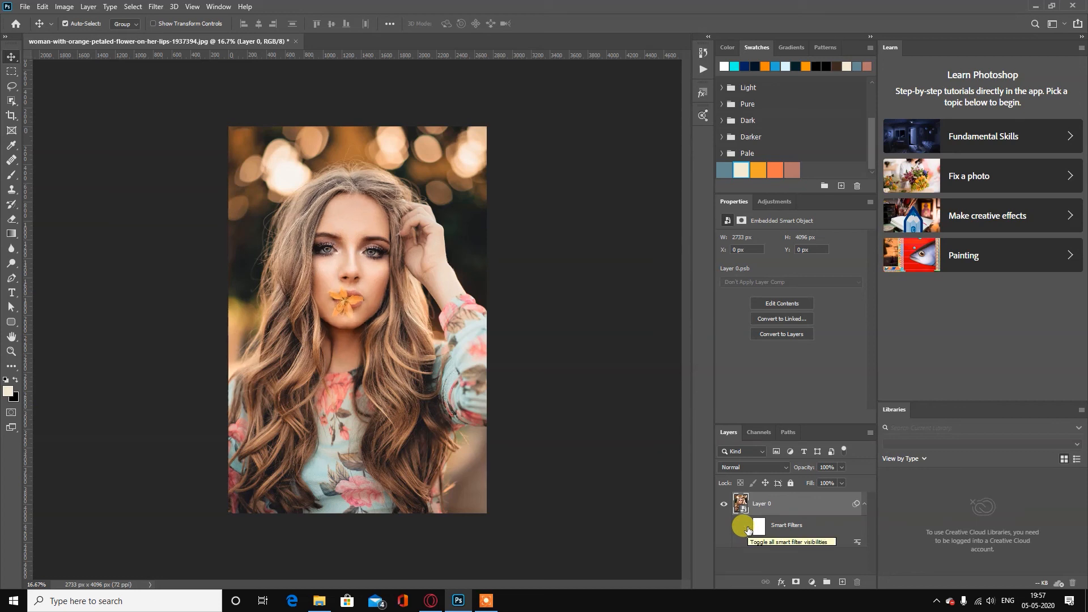
click(747, 529)
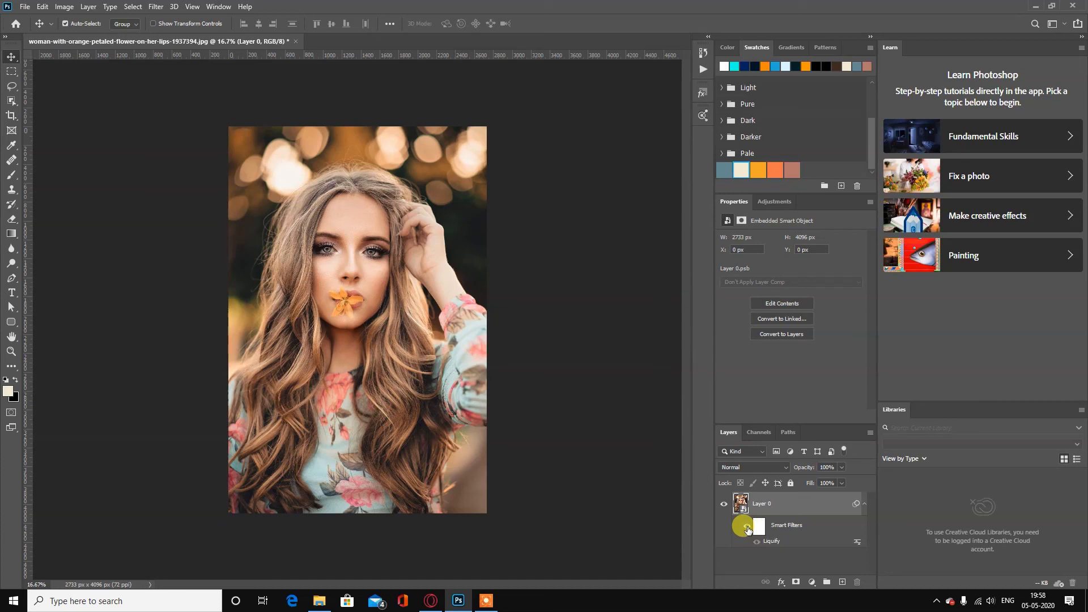